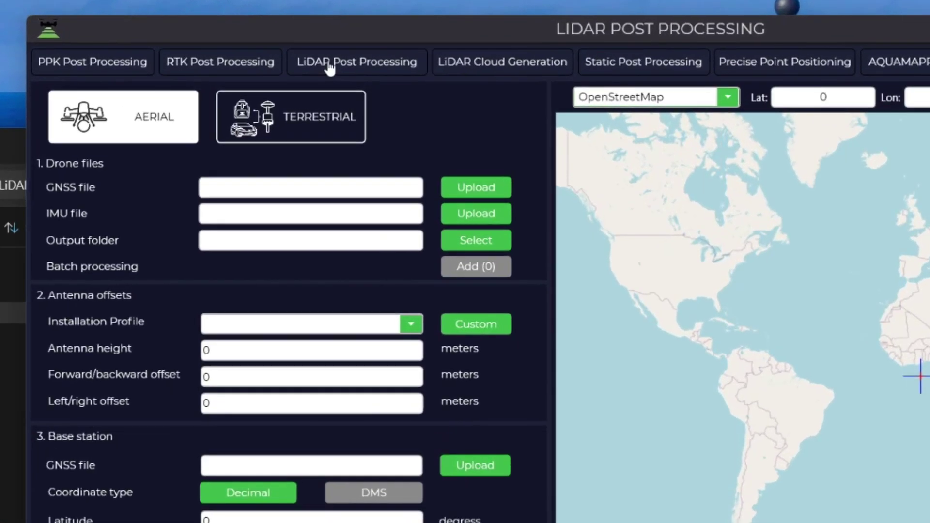
In LiDAR Post Processing, load 2024-10-11_13-06-46.ubx as the drone GNSS file
left_click(341, 72)
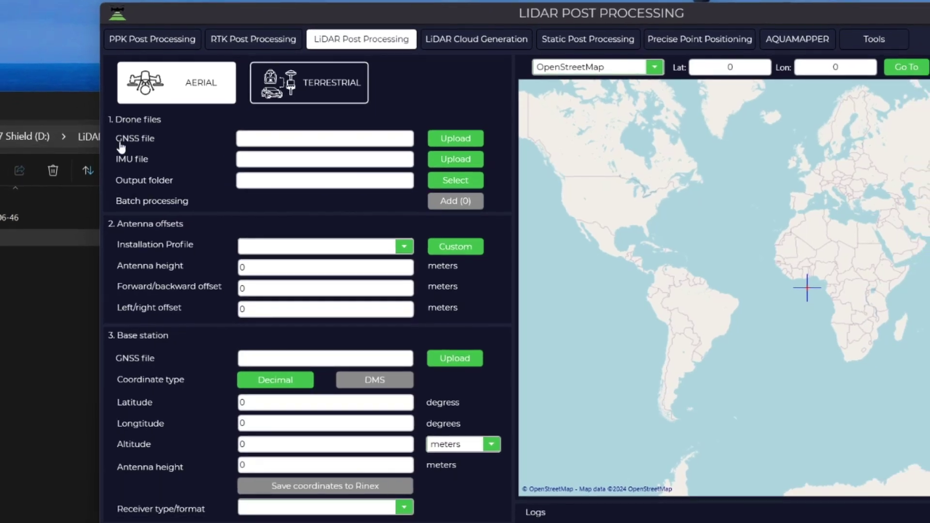
left_click(450, 138)
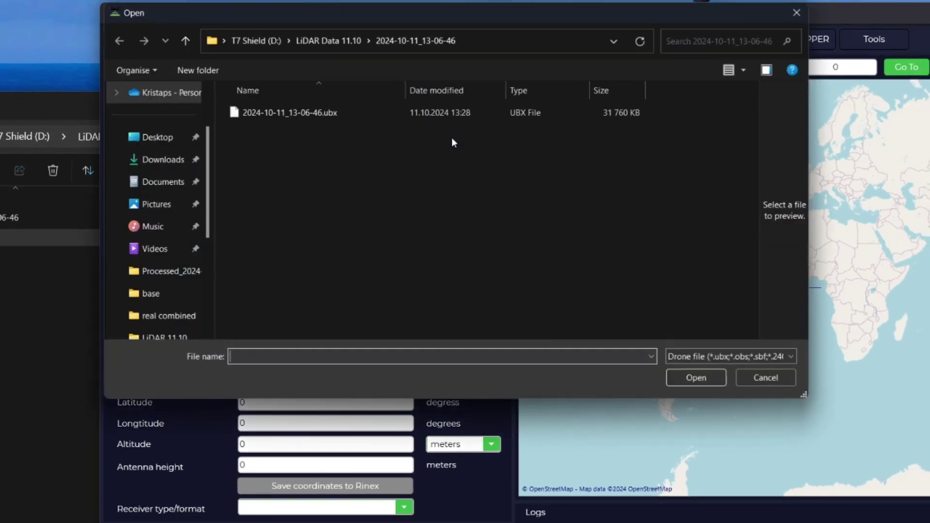
left_click(275, 112)
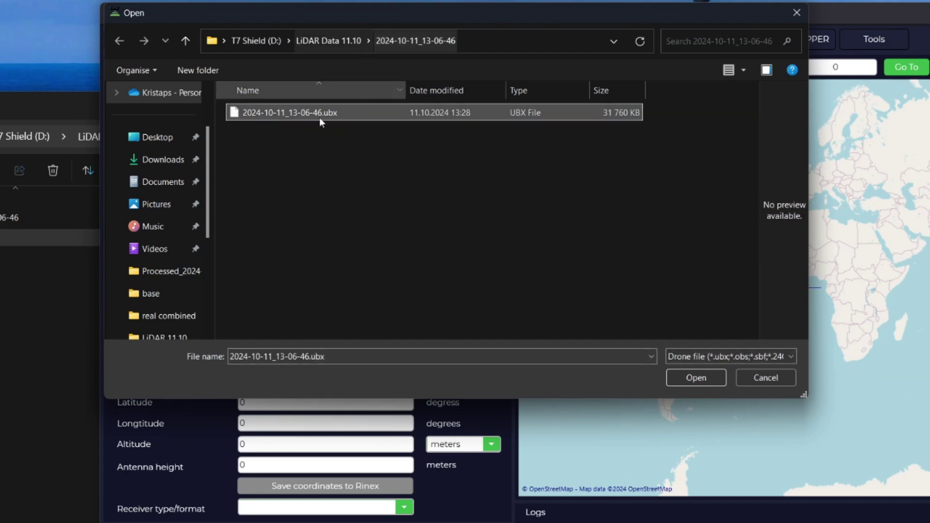
left_click(685, 376)
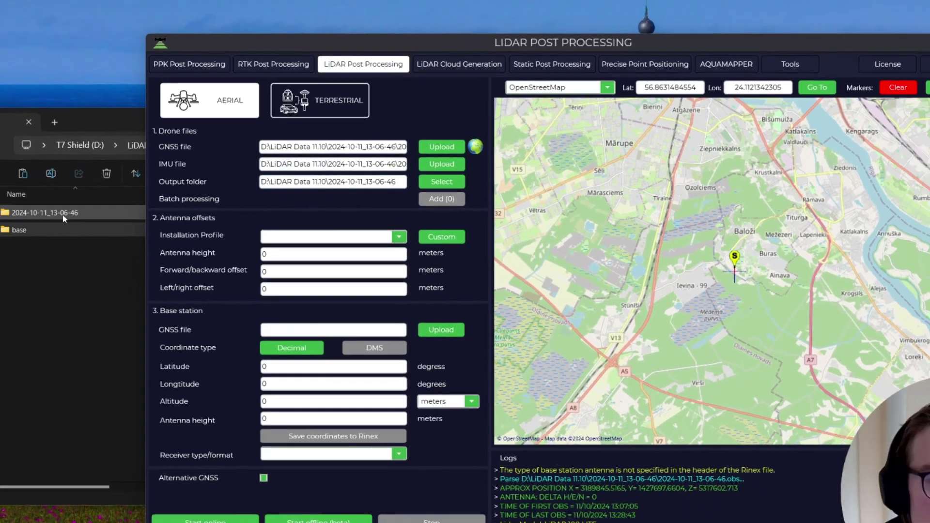
Switch to File Explorer and open the 2024-10-11_13-06-46 folder to examine the flight's data files
left_click(63, 218)
double_click(63, 218)
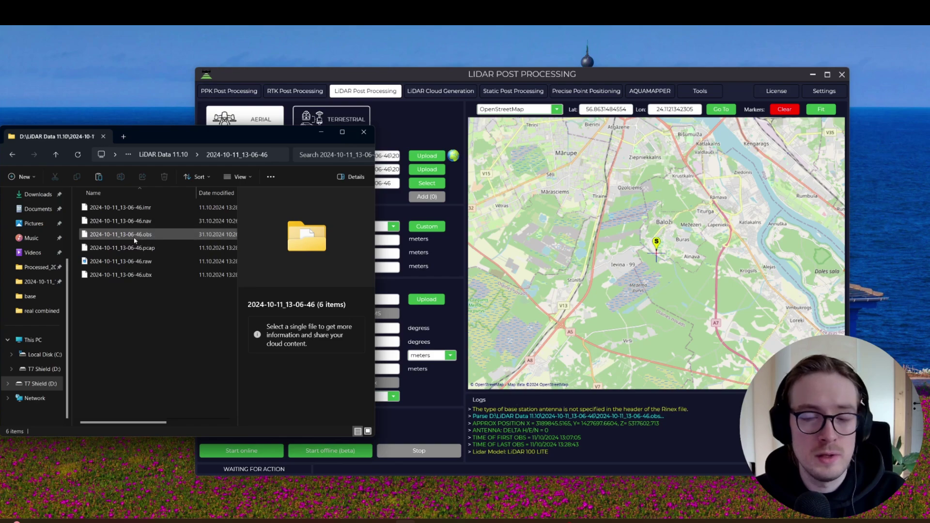
Switch back to TOPODRONE Post Processing and choose DJI Matrice 300 as the antenna offset installation profile
left_click(440, 125)
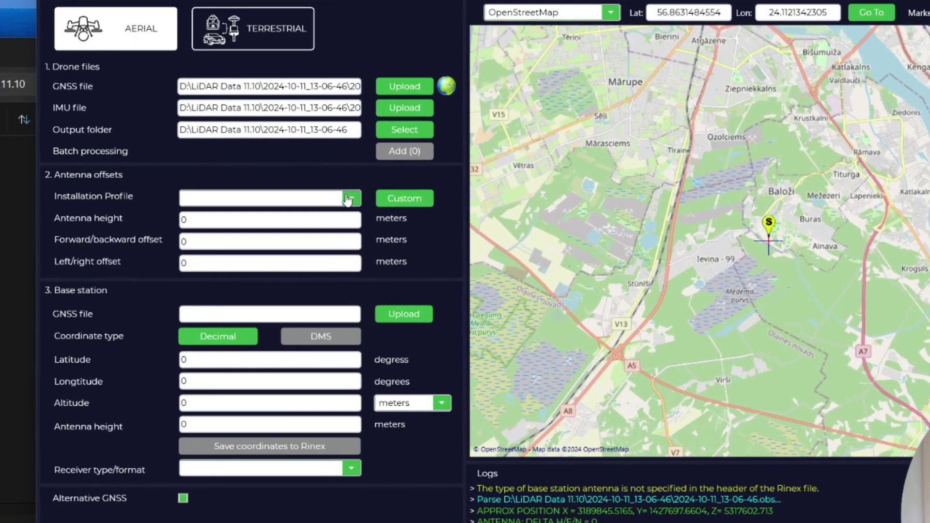
left_click(357, 205)
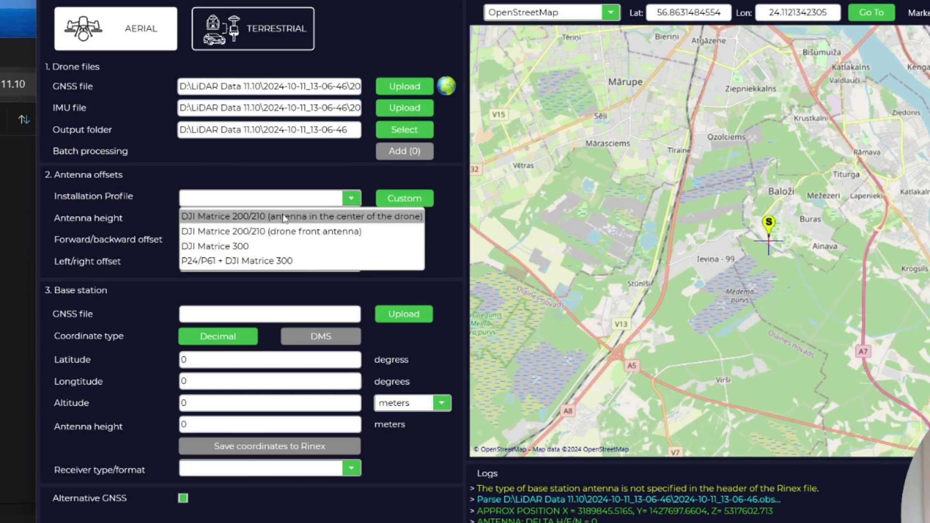
left_click(235, 247)
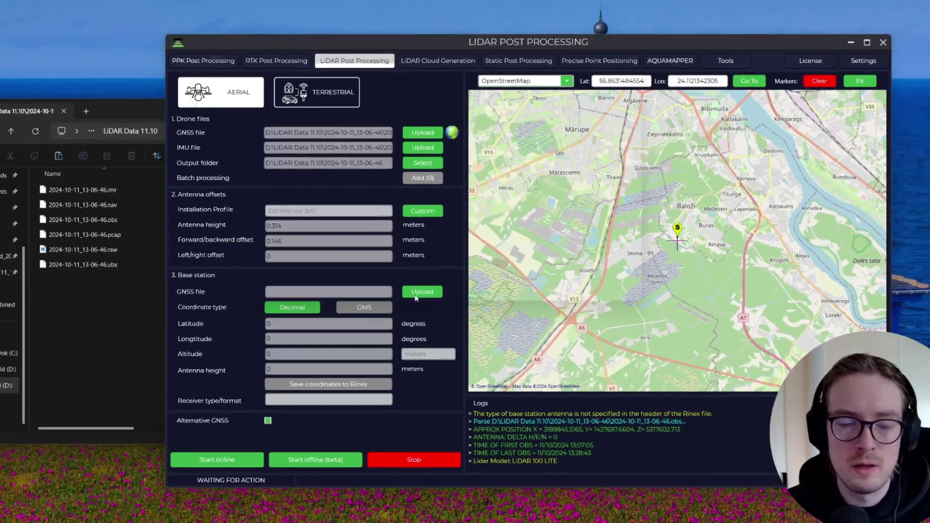
Load lgia285n00-lgia285n15.obs from the LiDAR Data 11.10 base folder as the base station GNSS file
left_click(418, 293)
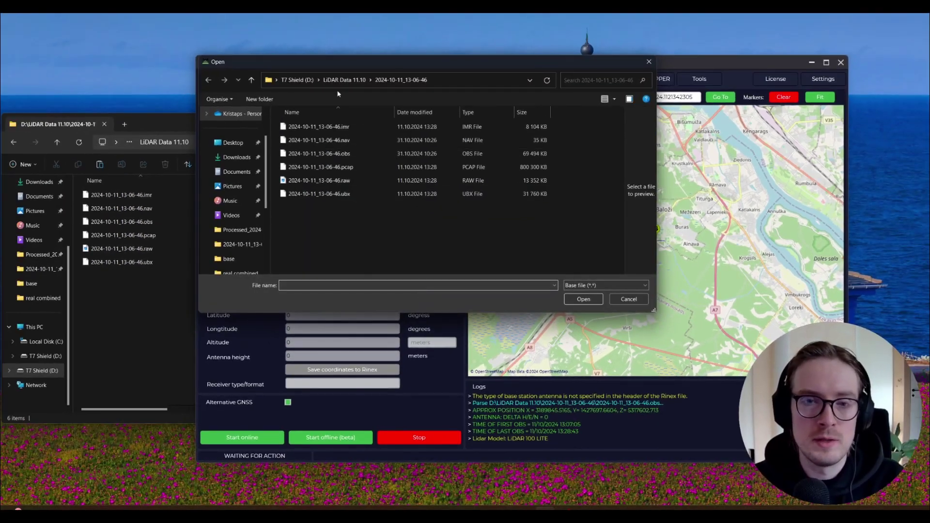
double_click(334, 140)
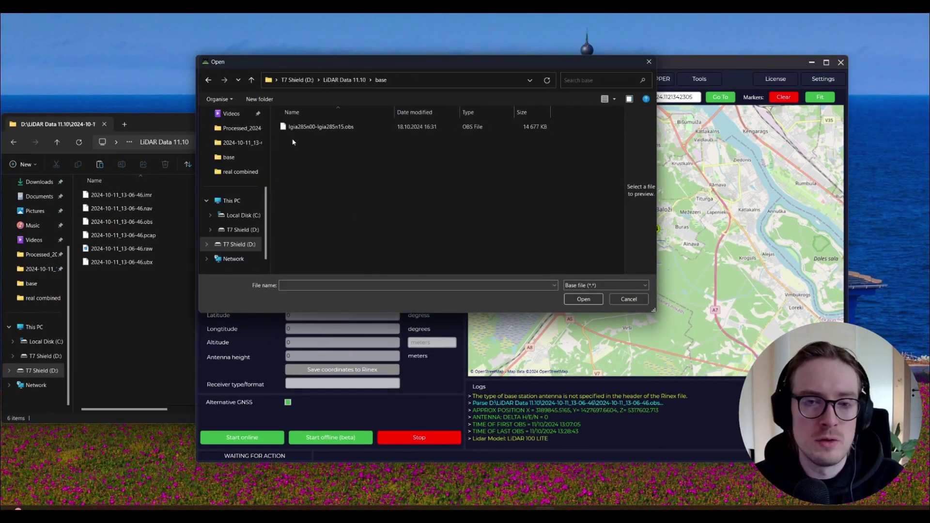
left_click(338, 129)
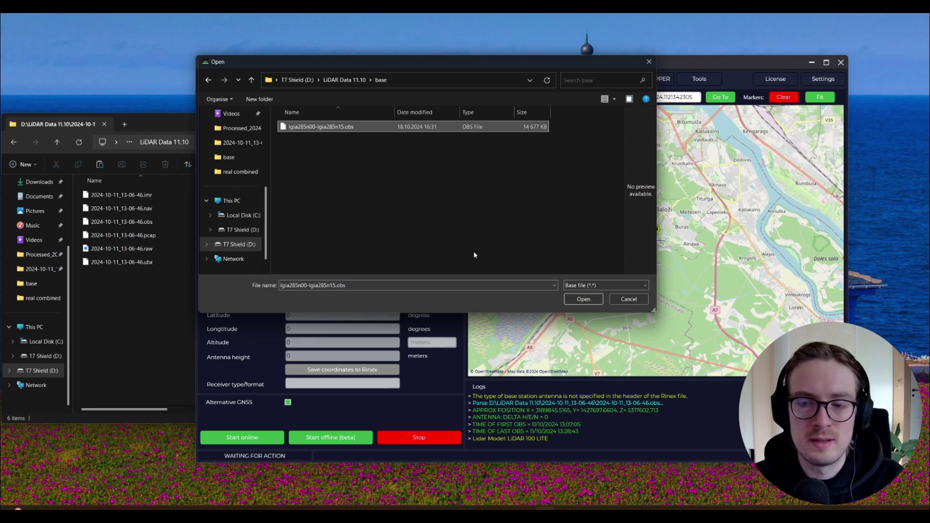
left_click(583, 299)
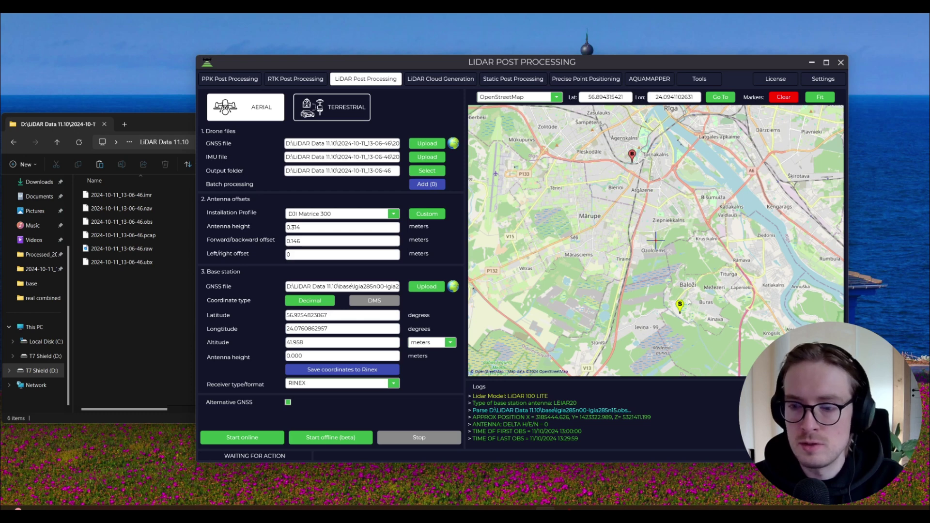
mouse_move(680, 311)
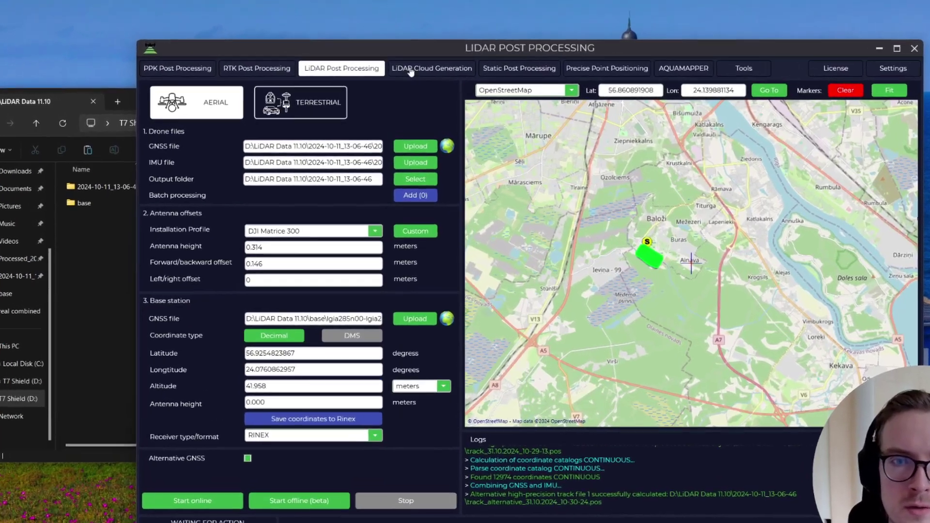
In LiDAR Cloud Generation, load 2024-10-11_13-06-46.pcap from the 2024-10-11_13-06-46 folder as the lidar file
left_click(423, 75)
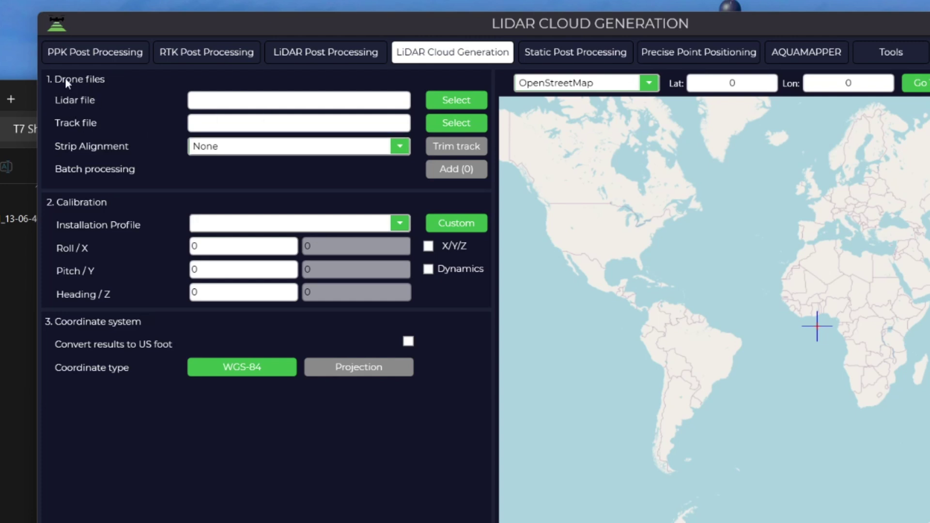
left_click(455, 101)
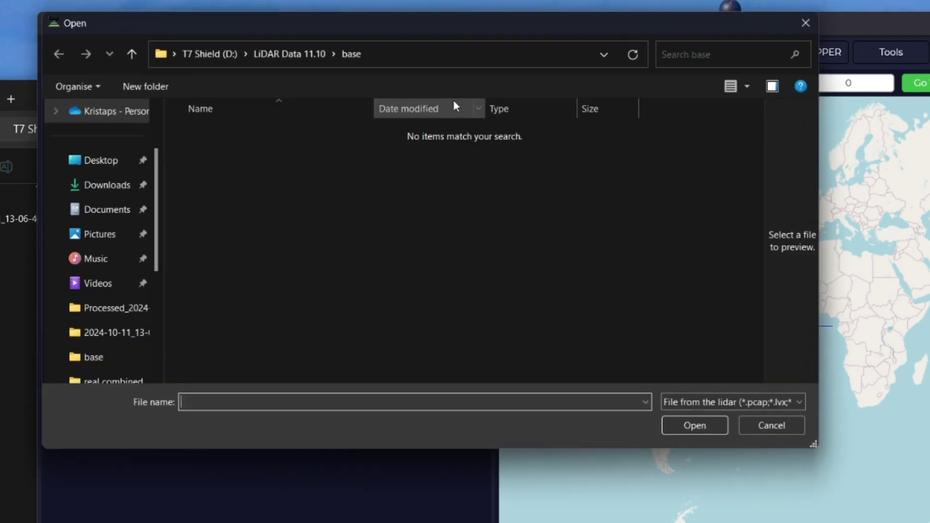
left_click(278, 54)
double_click(237, 131)
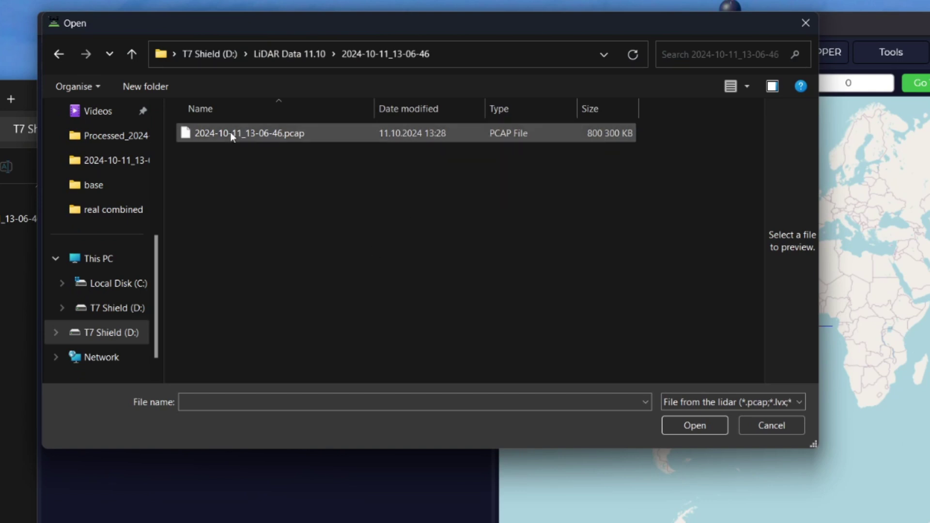
left_click(247, 133)
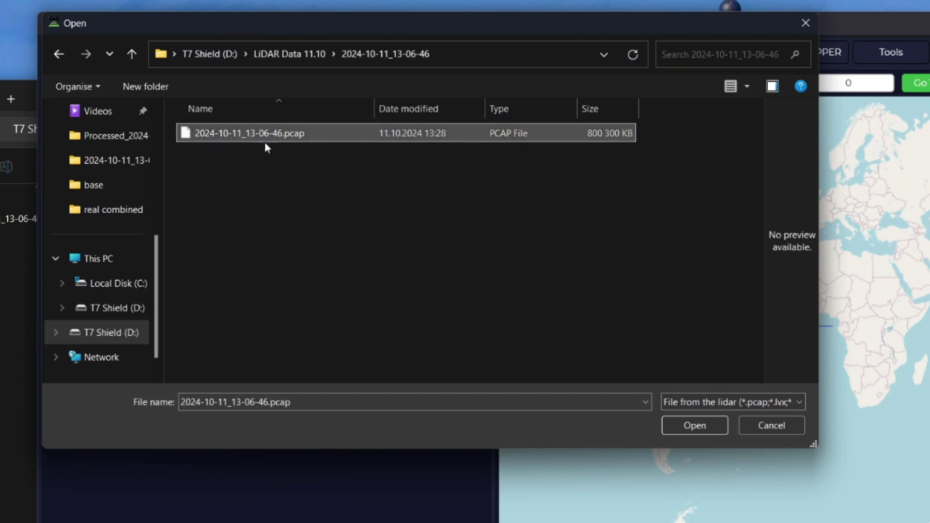
left_click(675, 425)
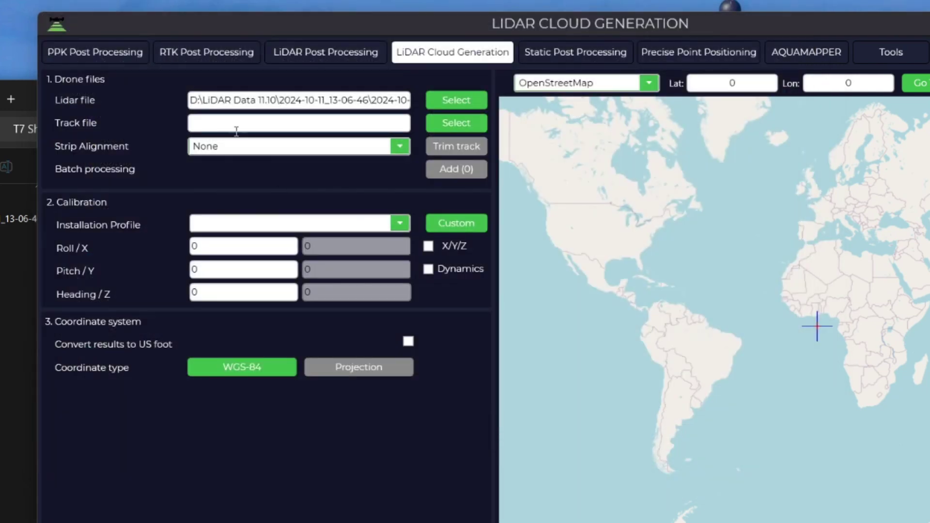
Load track_31.10.2024_10-29-13.pos as the track file for the point cloud
left_click(449, 127)
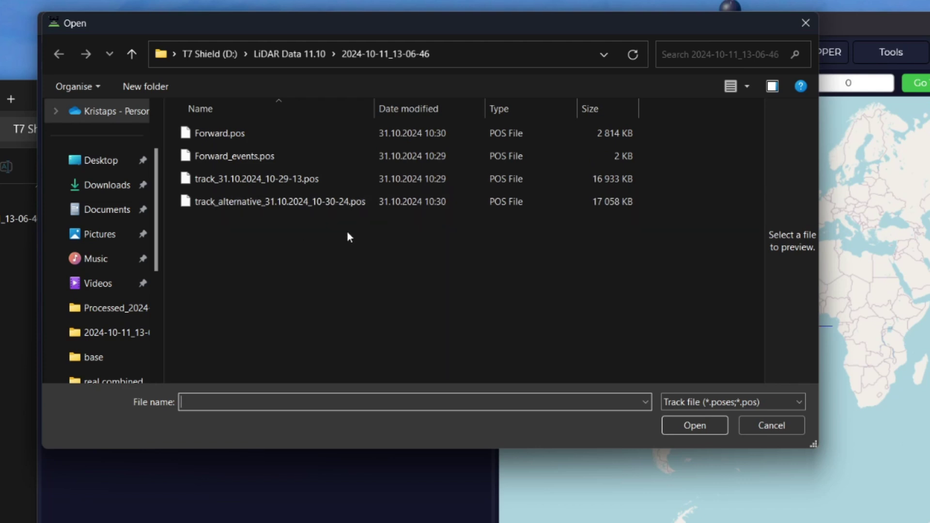
left_click(240, 179)
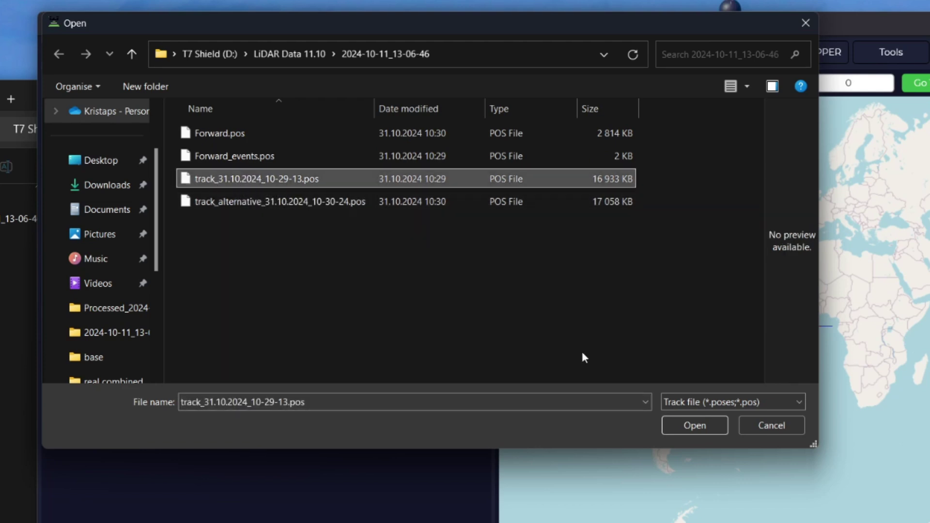
left_click(695, 425)
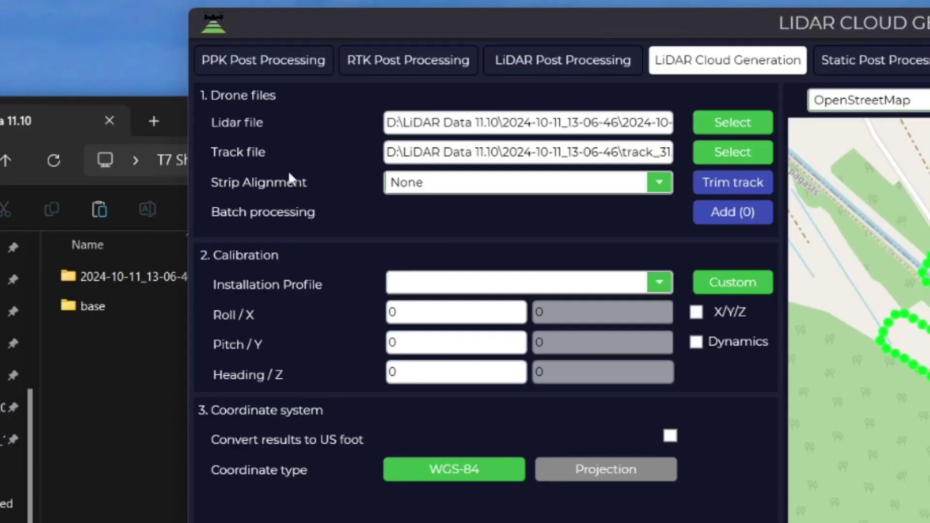
Set strip alignment to All datasets and start trimming the flight track
left_click(477, 184)
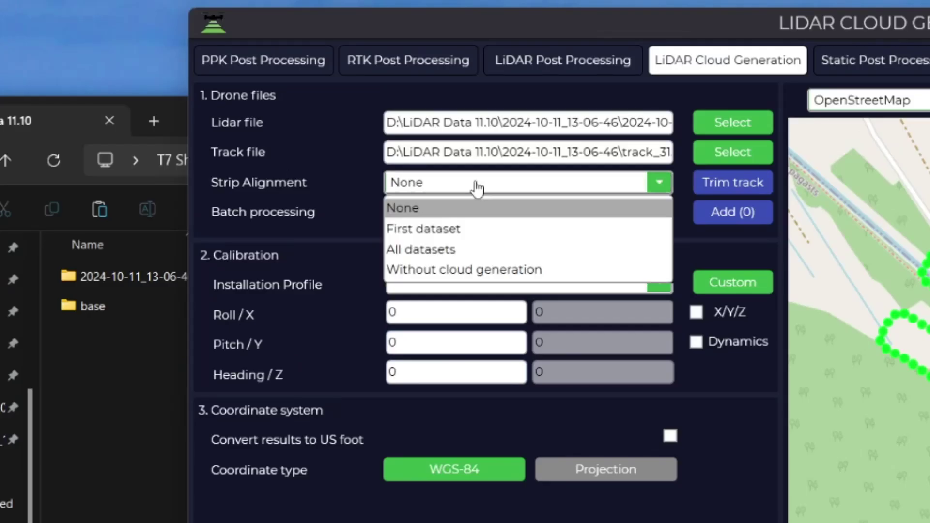
left_click(427, 249)
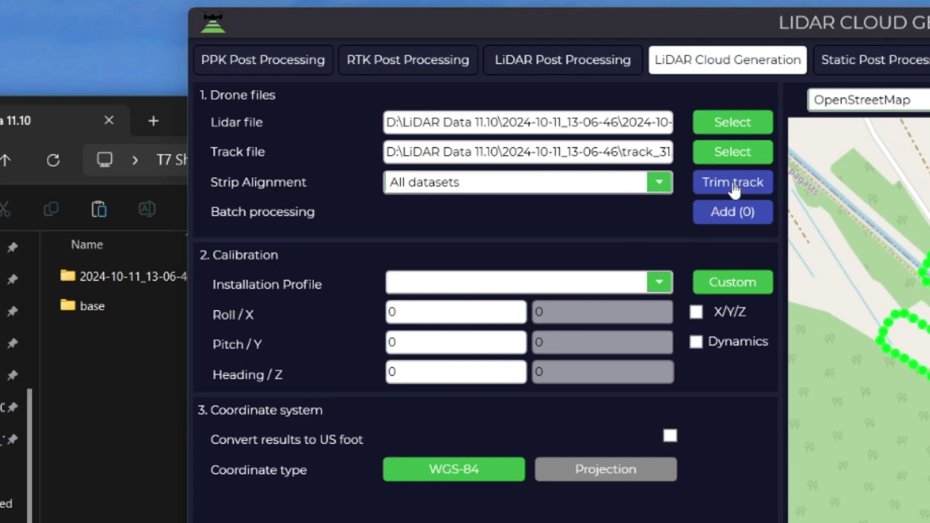
left_click(733, 183)
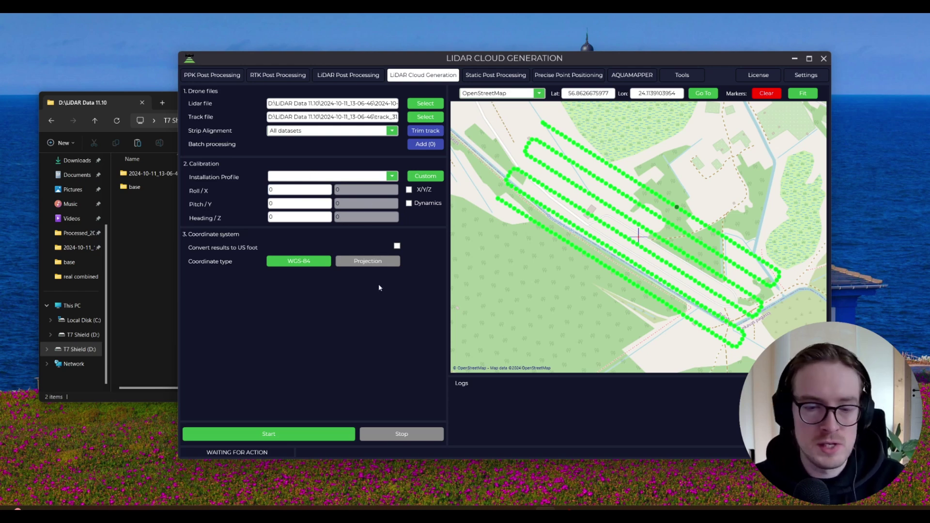
Start the cloud generation and accept WGS 84 UTM zone 35N (EPSG 32635) as the projection
left_click(277, 436)
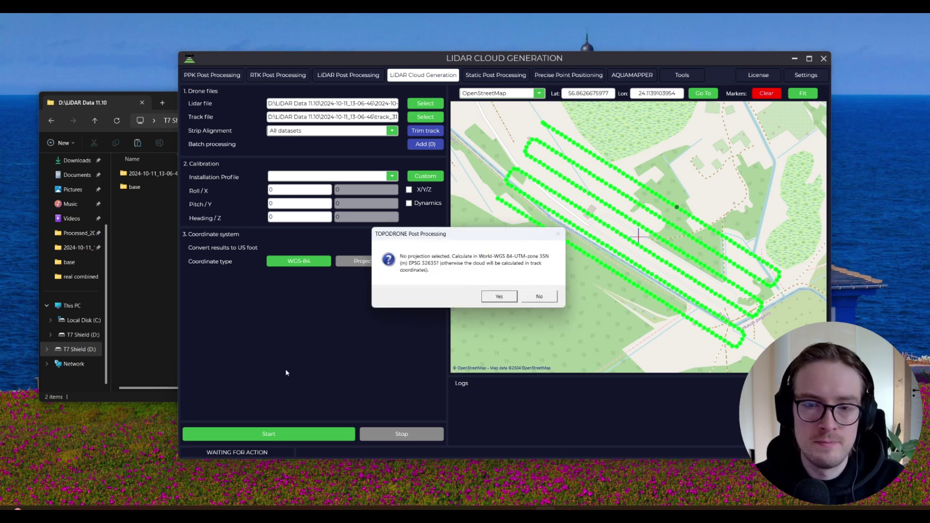
left_click(498, 297)
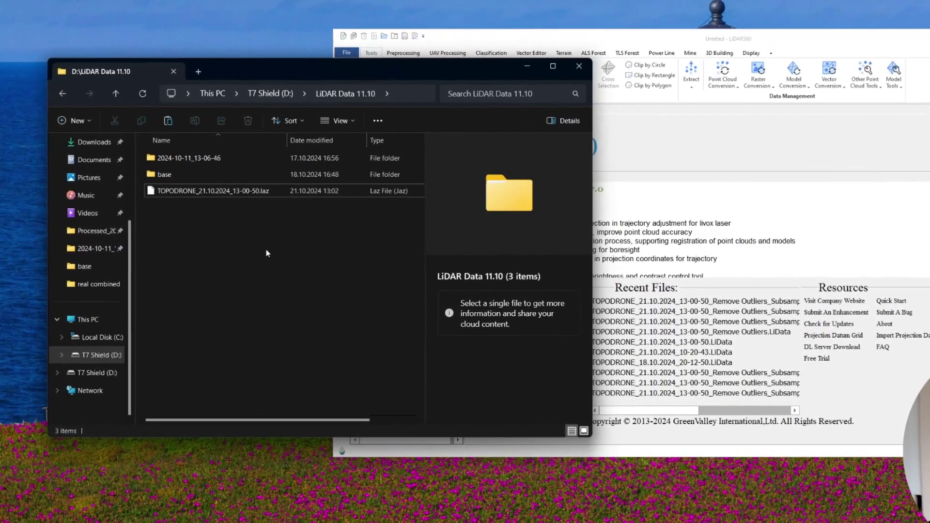
Select TOPODRONE_21.10.2024_13-00-50.laz in File Explorer, then switch to LiDAR360 and reposition its window
left_click(219, 190)
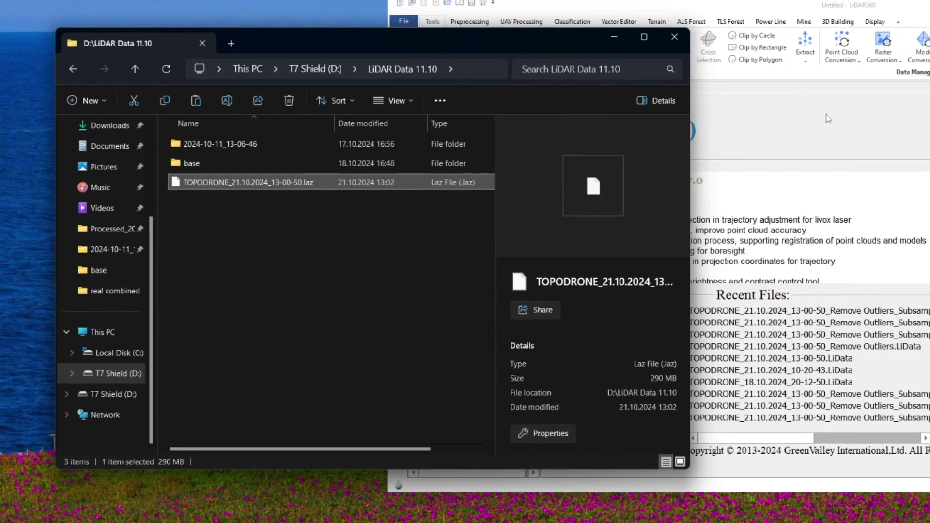
left_click(808, 87)
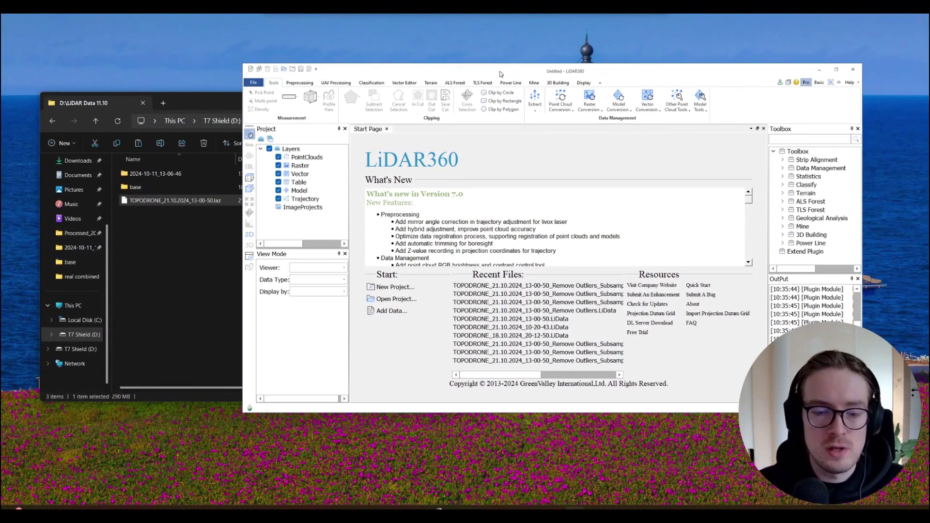
left_click_drag(537, 73, 503, 119)
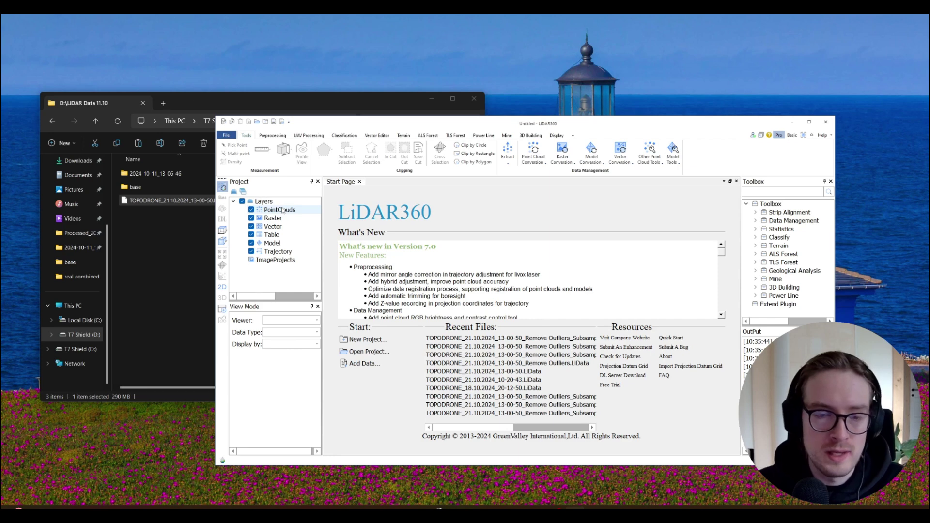
Import TOPODRONE_21.10.2024_13-00-50.laz into the LiDAR360 project, applying the default LAS open settings to all
left_click(226, 135)
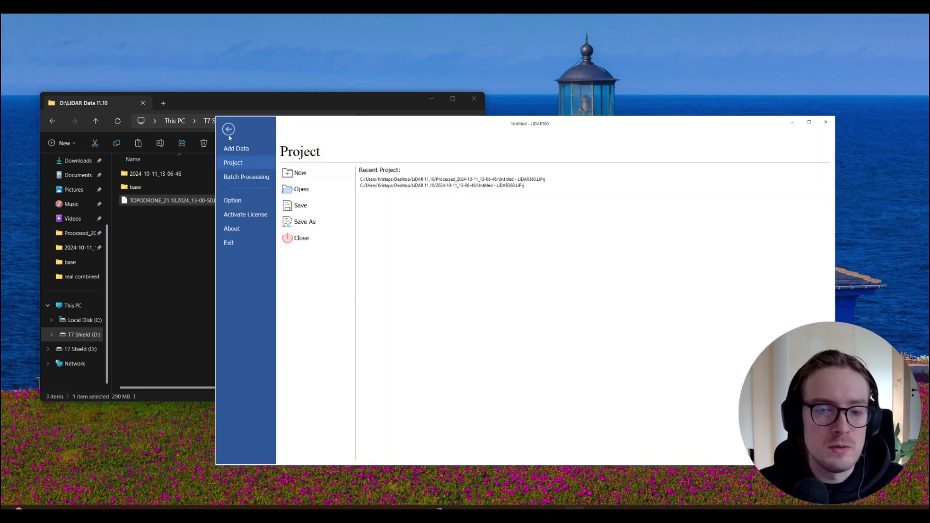
left_click(236, 148)
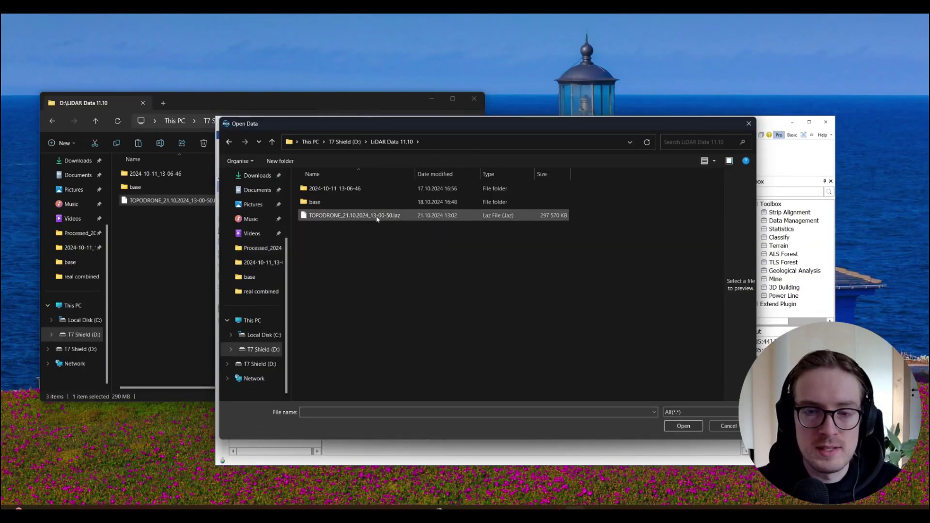
left_click(377, 217)
left_click(683, 426)
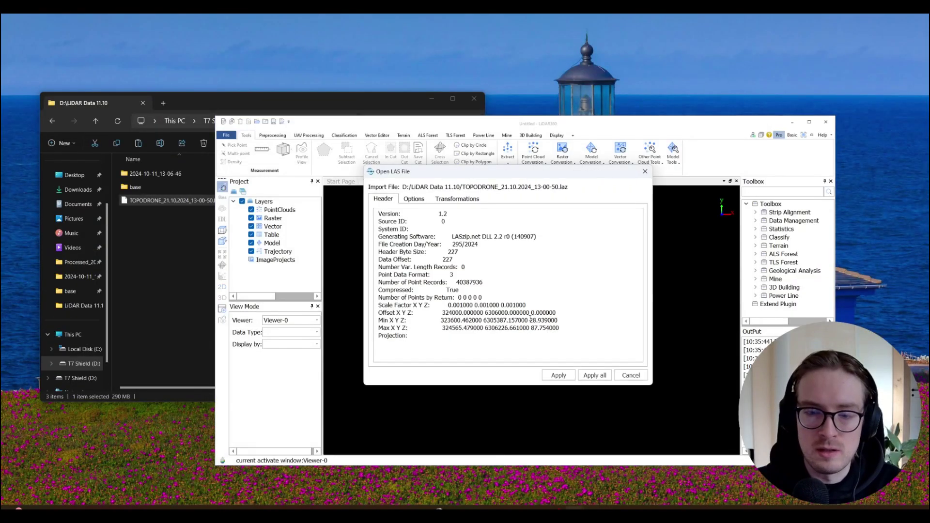
left_click(600, 377)
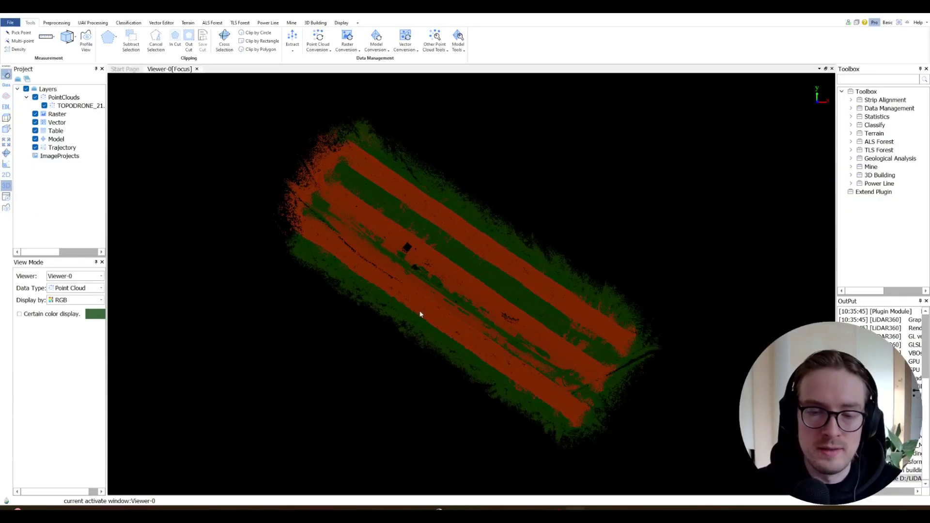
Display the imported point cloud by Height instead of RGB
scroll(419, 314, "up", 5)
scroll(446, 308, "up", 5)
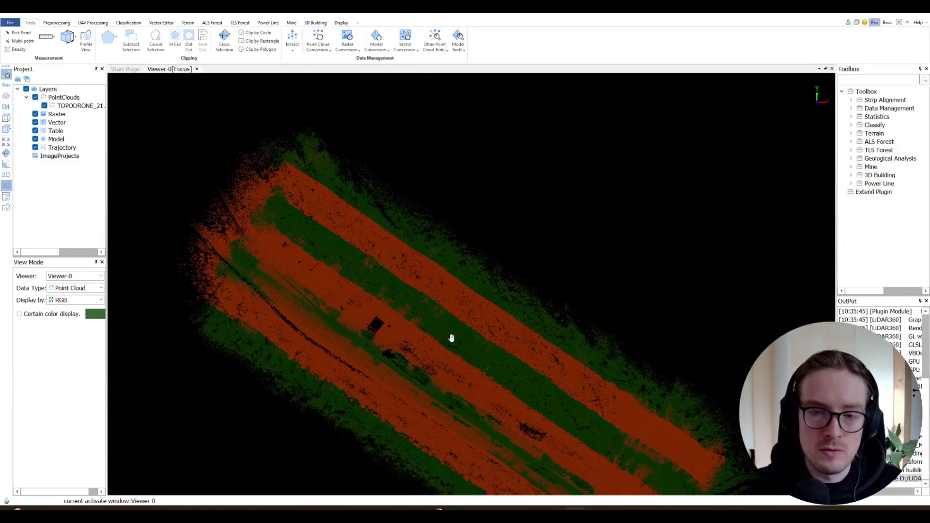
scroll(367, 334, "down", 5)
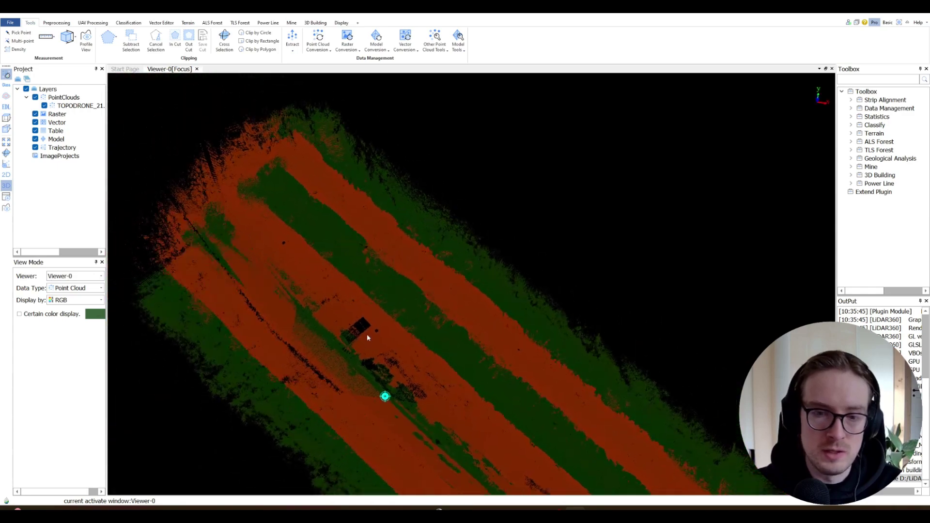
left_click_drag(380, 239, 290, 284)
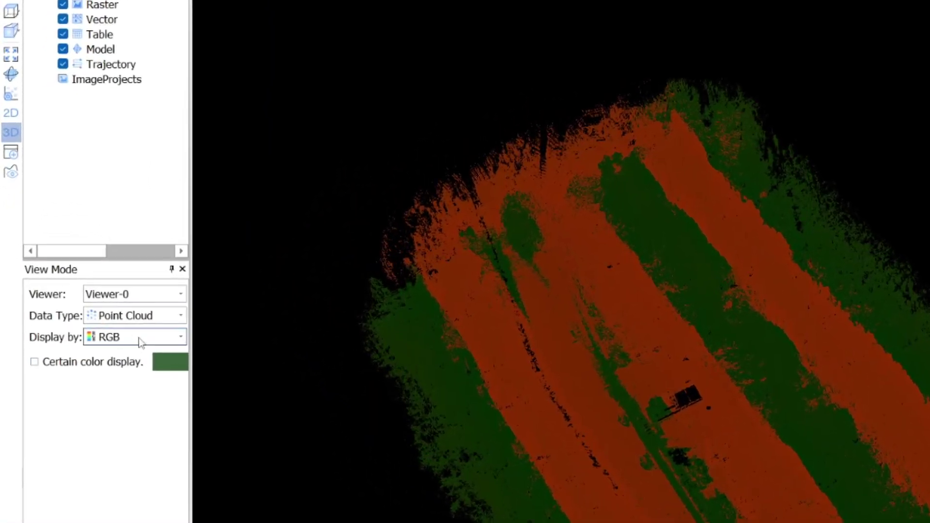
left_click(140, 342)
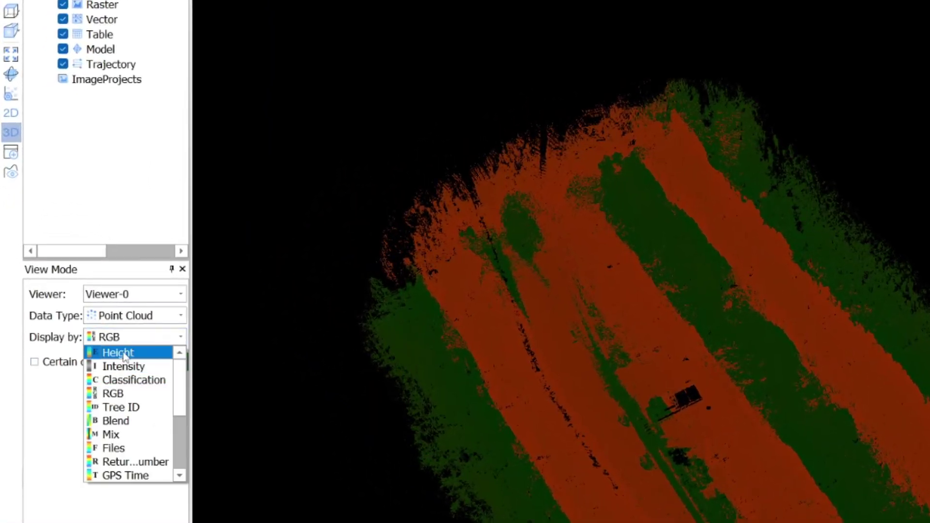
left_click(125, 357)
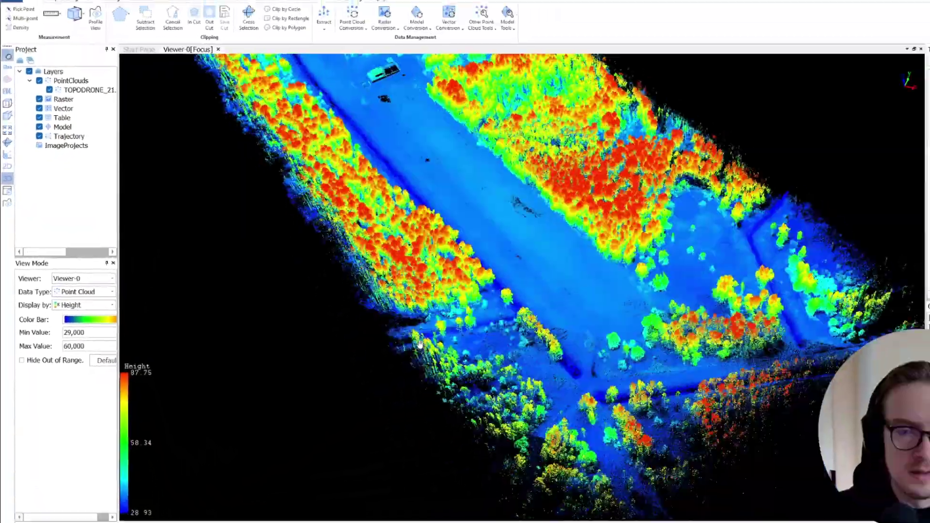
Examine the height-coloured cloud around the building, the open strip and the surrounding trees from several angles
scroll(420, 343, "up", 5)
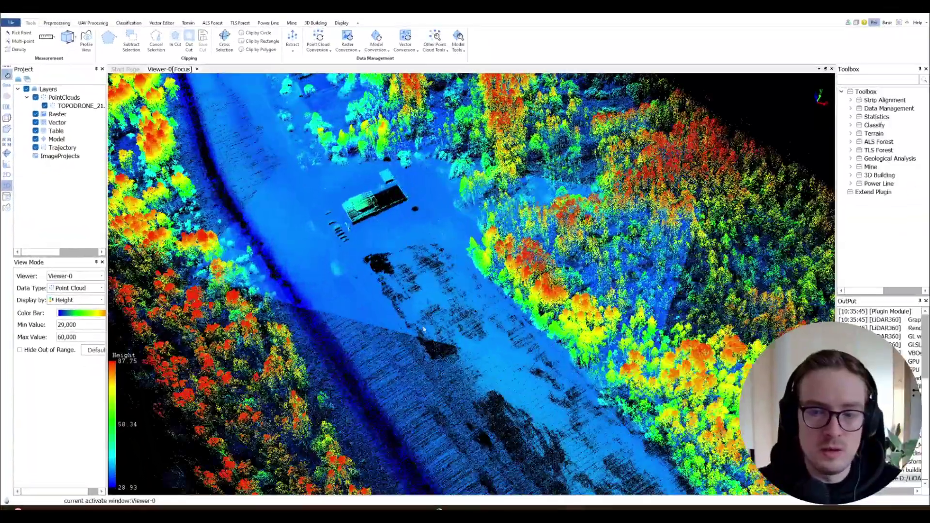
left_click_drag(424, 329, 449, 268)
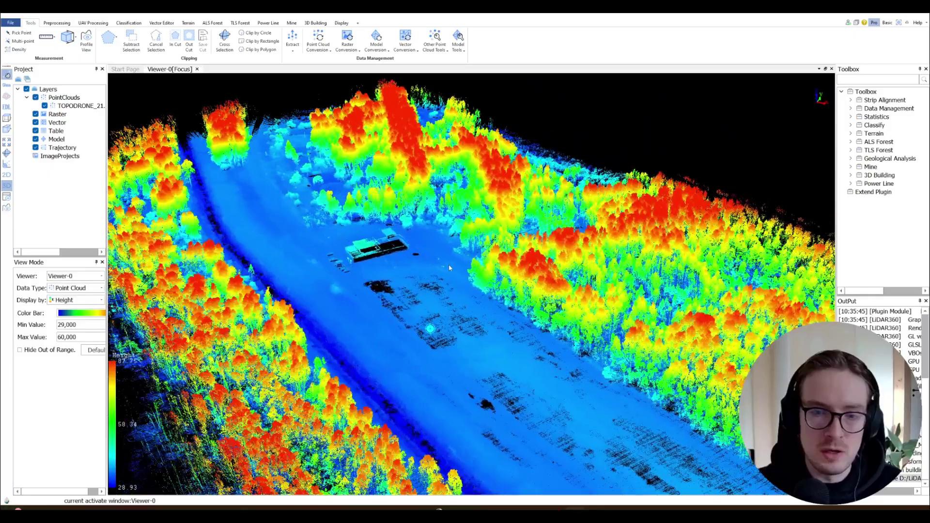
scroll(450, 268, "down", 5)
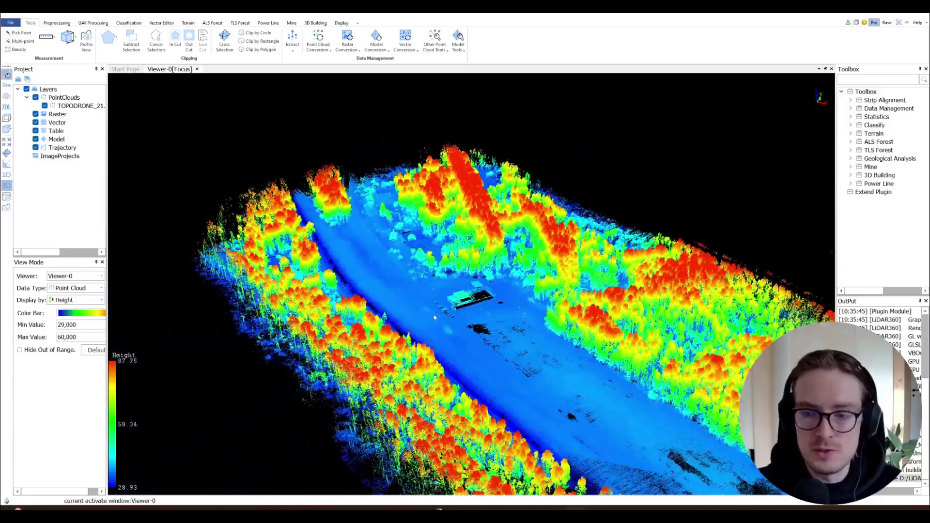
mouse_move(434, 317)
left_mouse_down()
mouse_move(484, 339)
mouse_move(435, 329)
left_mouse_up()
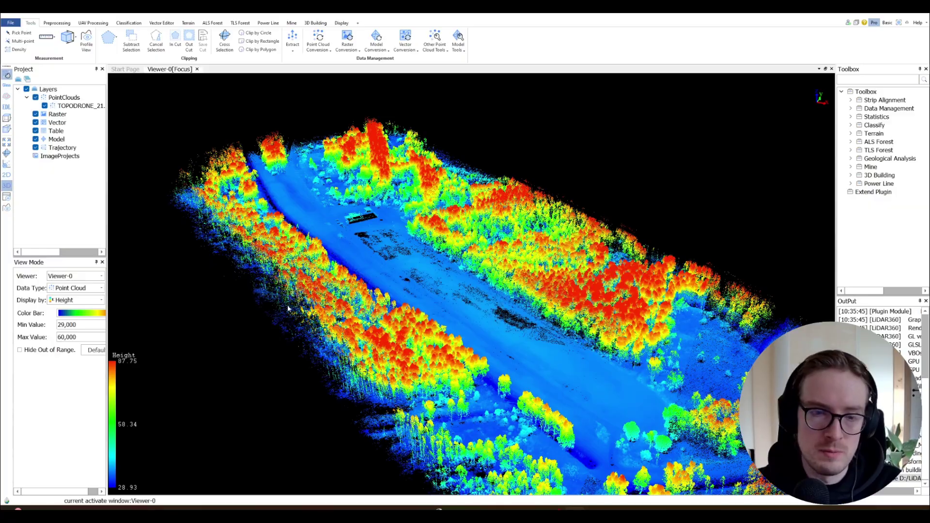
left_click_drag(441, 292, 351, 368)
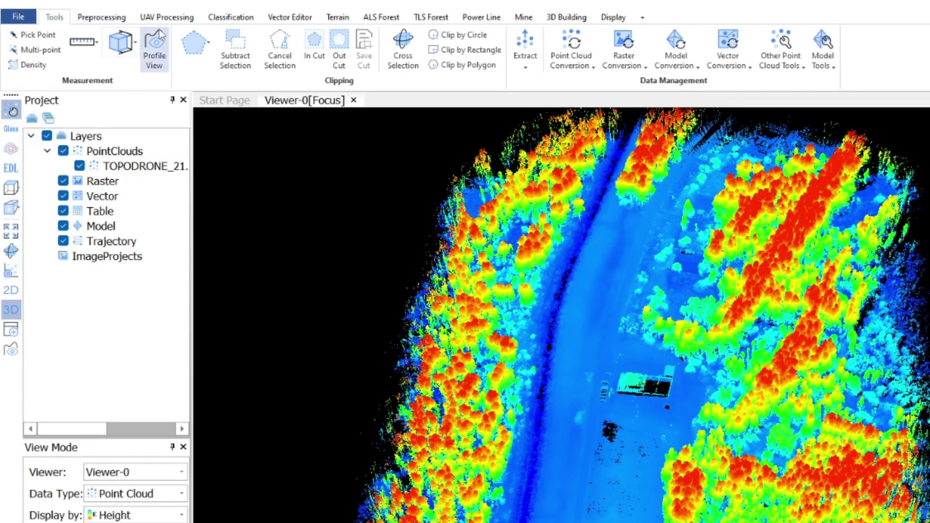
Review the Preprocessing, UAV Processing and ALS Forest tools, and view the whole height-coloured cloud from a low oblique angle
left_click(105, 18)
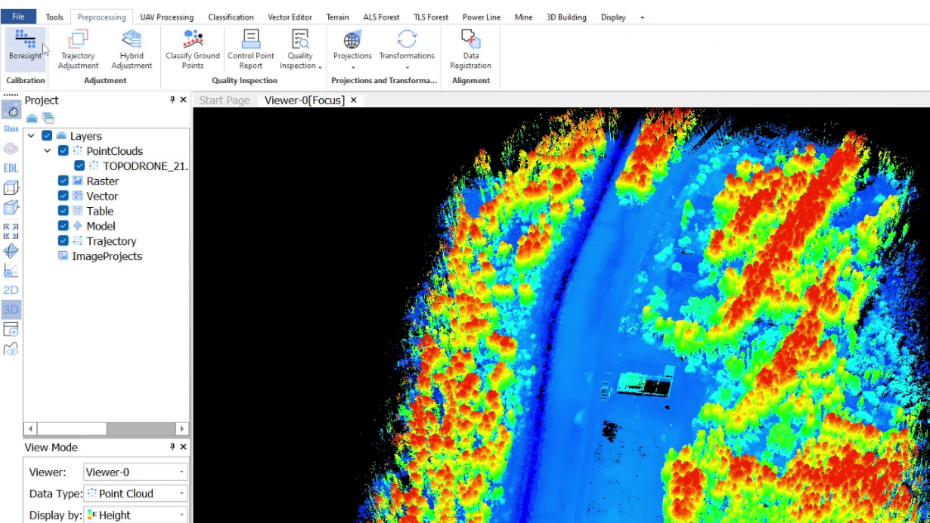
left_click(160, 17)
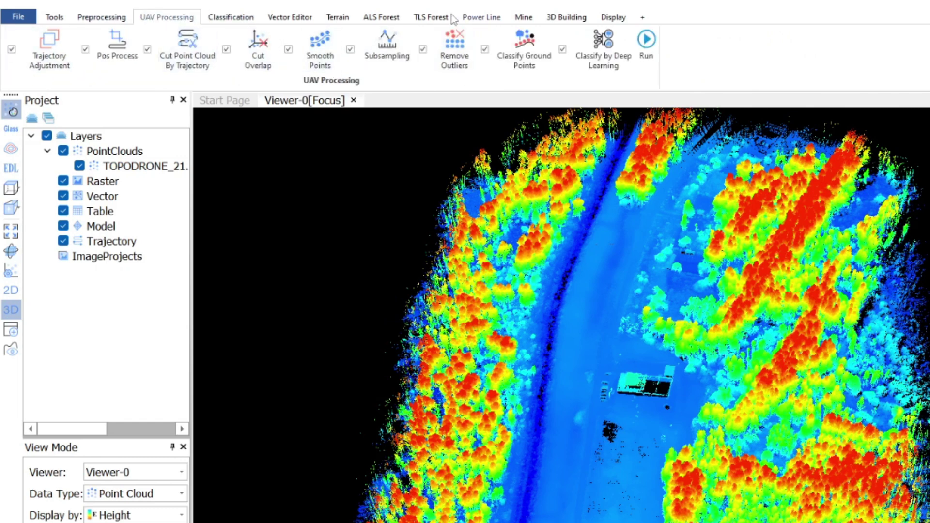
left_click(380, 18)
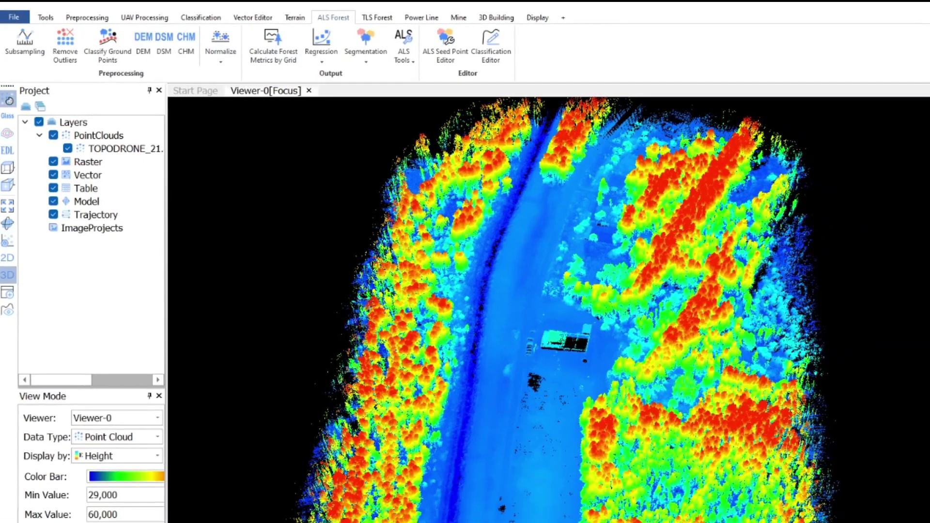
scroll(556, 487, "down", 3)
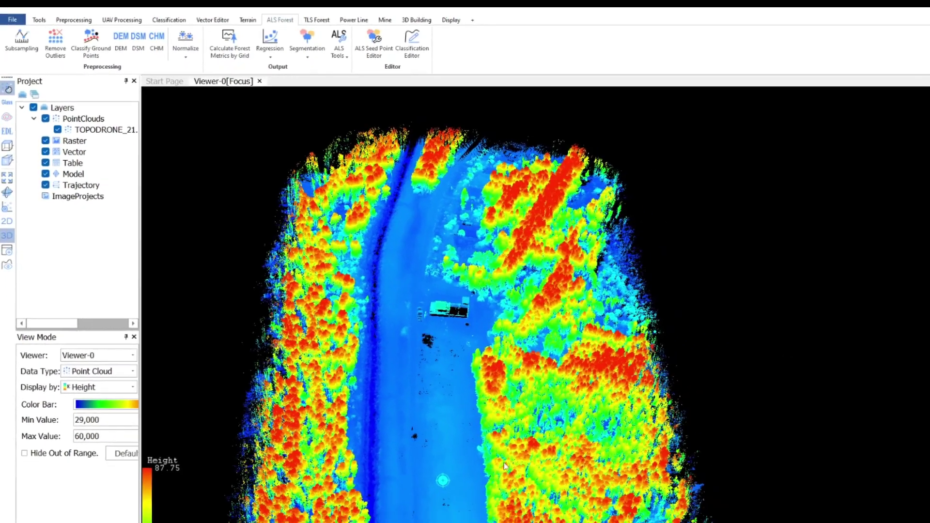
left_click_drag(630, 484, 795, 520)
left_click_drag(474, 329, 326, 370)
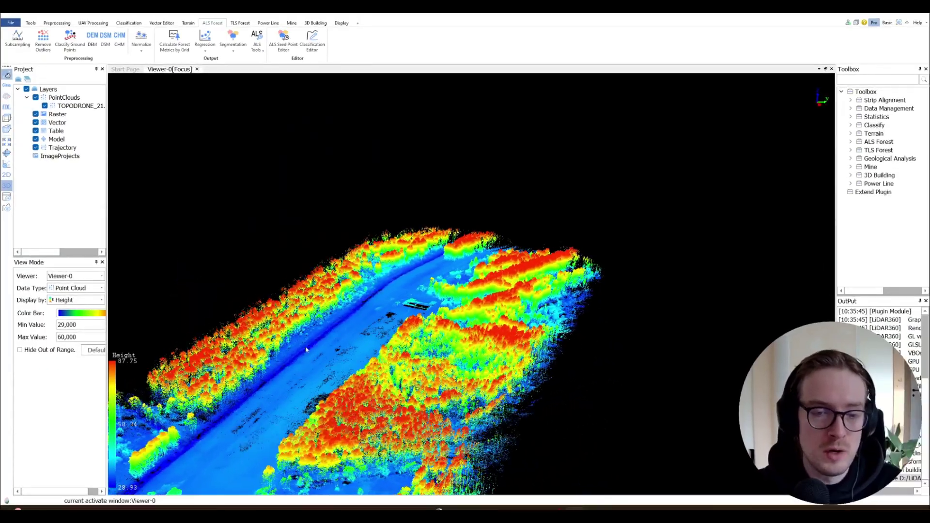
Inspect the segmented trees in the cloud coloured by Tree ID, from above and from an oblique angle
scroll(391, 353, "up", 8)
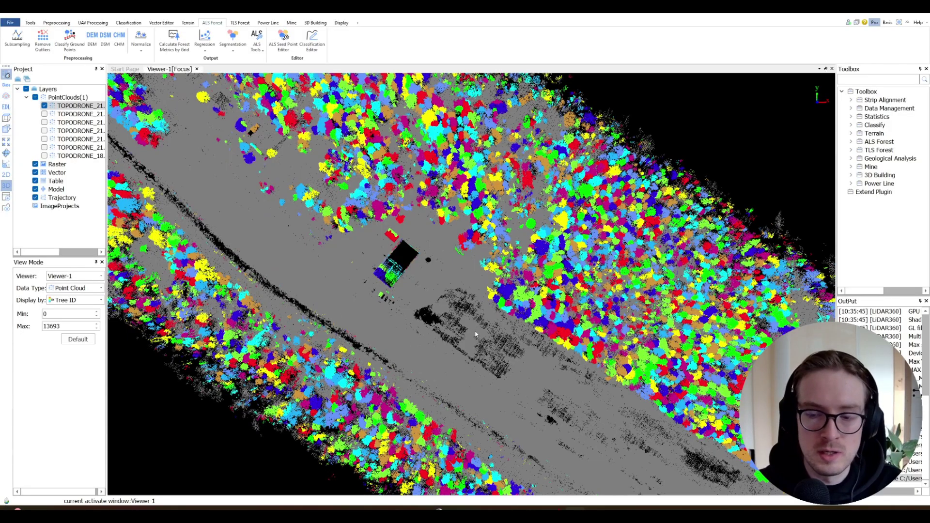
mouse_move(475, 336)
left_mouse_down()
mouse_move(457, 364)
mouse_move(503, 327)
left_mouse_up()
scroll(509, 324, "down", 3)
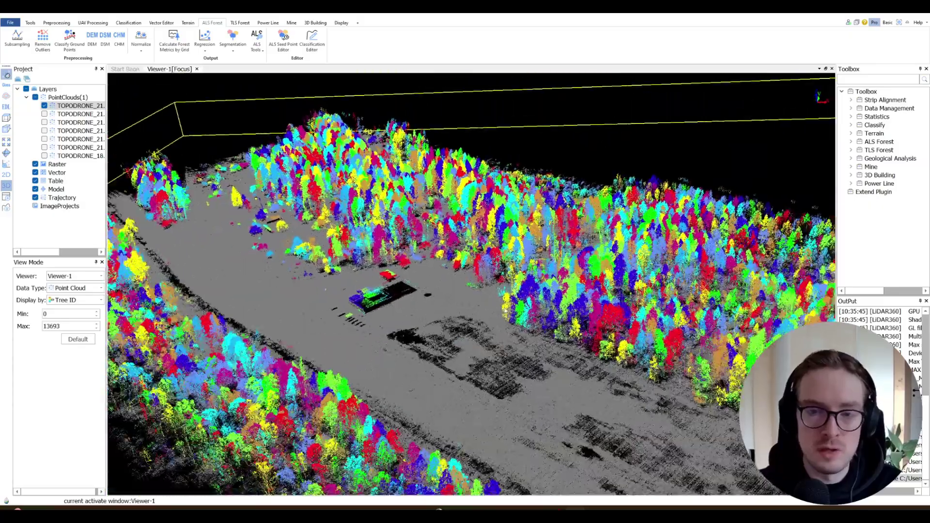